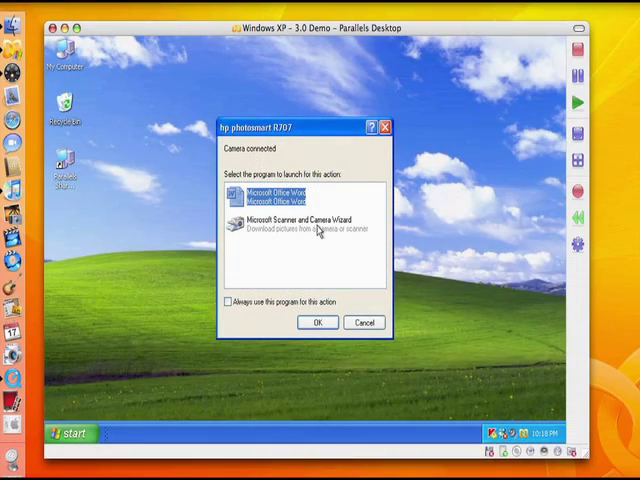
- Handle the connected camera with the Microsoft Scanner and Camera Wizard and advance past its welcome page
{"action": "left_click", "coordinate": [318, 224]}
{"action": "left_click", "coordinate": [318, 324]}
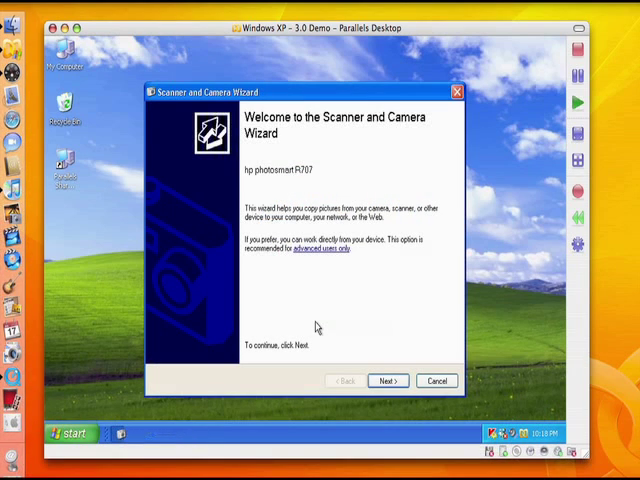
{"action": "left_click", "coordinate": [388, 381]}
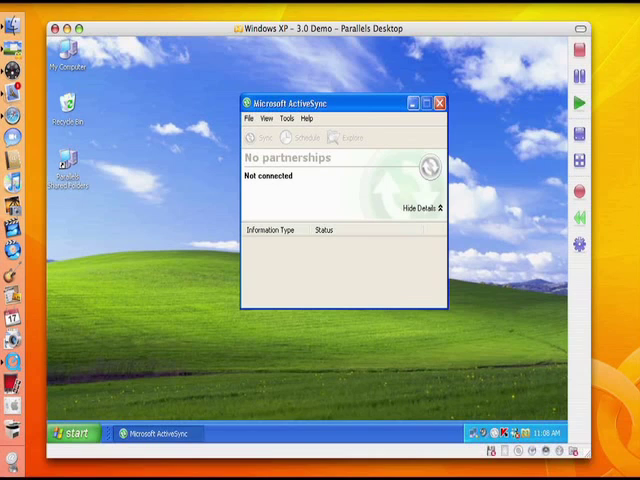
- Move the ActiveSync window slightly down and right while it connects to the PDA
{"action": "left_click", "coordinate": [160, 262]}
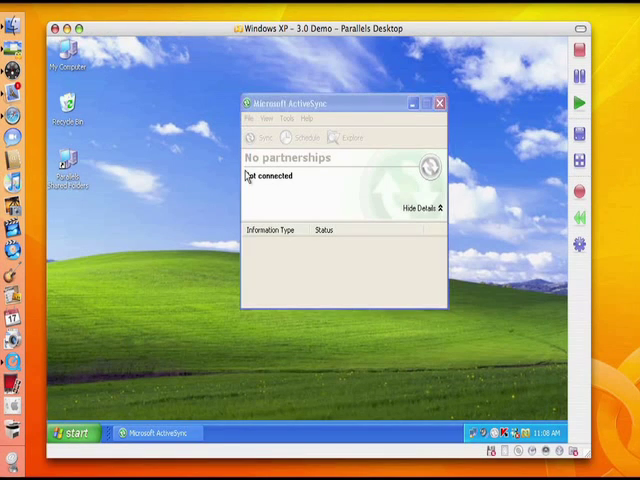
{"action": "left_click_drag", "start_coordinate": [333, 102], "coordinate": [353, 117]}
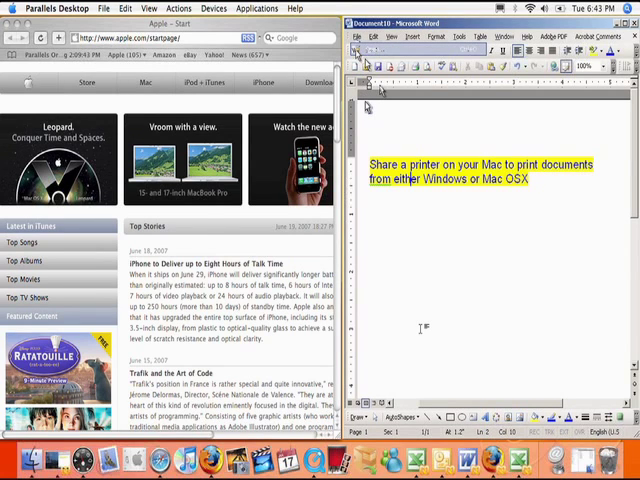
- Print the Word document about printer sharing to the shared HP LaserJet
{"action": "key", "text": "ctrl+p"}
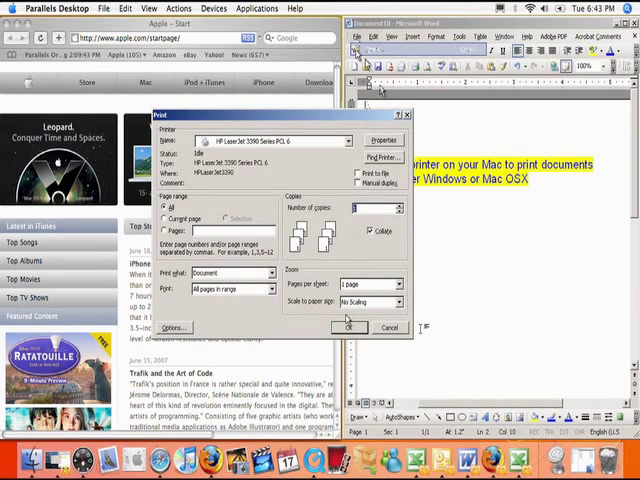
{"action": "left_click", "coordinate": [347, 326]}
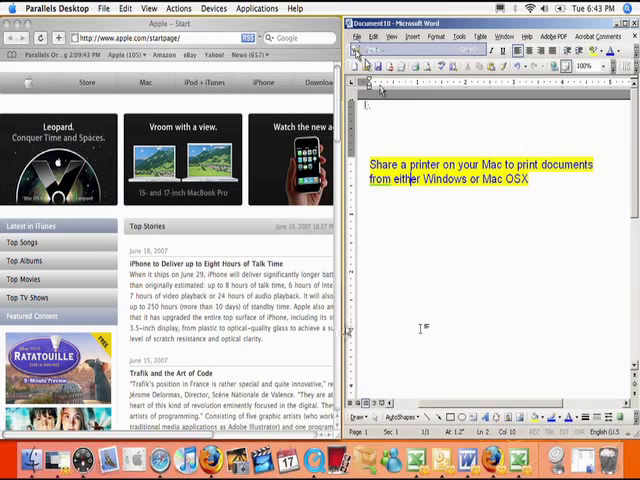
- Switch to Safari and print the Apple start page to the same HP LaserJet
{"action": "left_click", "coordinate": [133, 152]}
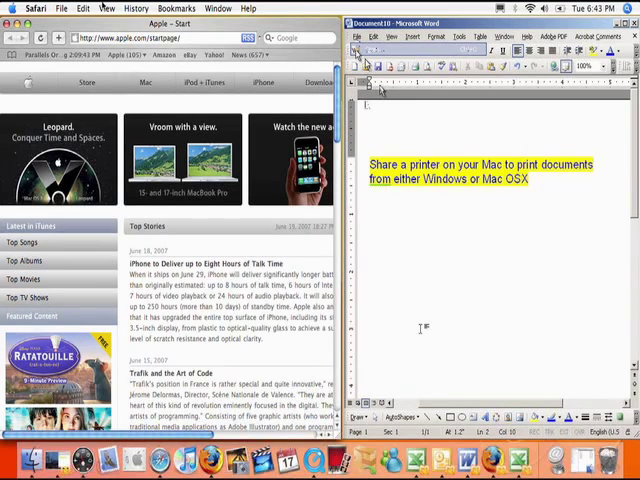
{"action": "left_click", "coordinate": [61, 8]}
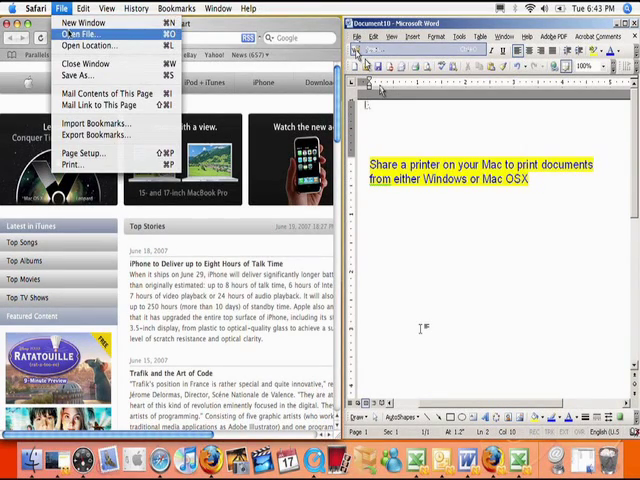
{"action": "left_click", "coordinate": [82, 166]}
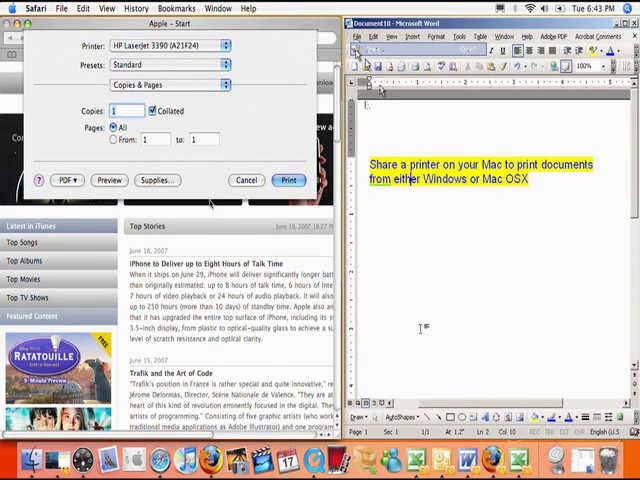
{"action": "left_click", "coordinate": [290, 180]}
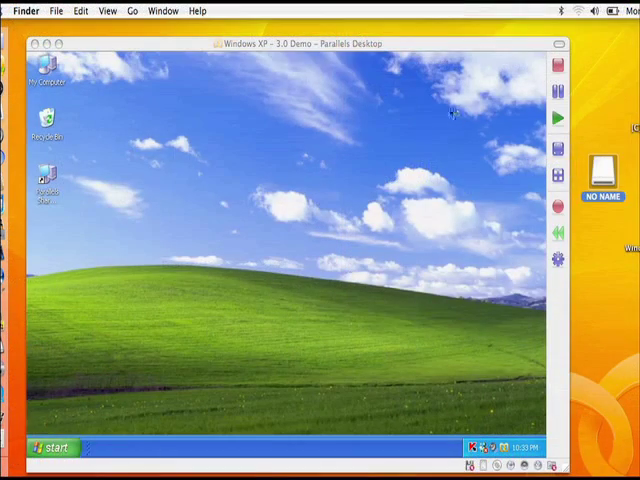
- Connect the Flash Disk via Devices > USB and open Removable Disk (E:) to view its files
{"action": "left_click", "coordinate": [248, 45]}
{"action": "left_click", "coordinate": [226, 11]}
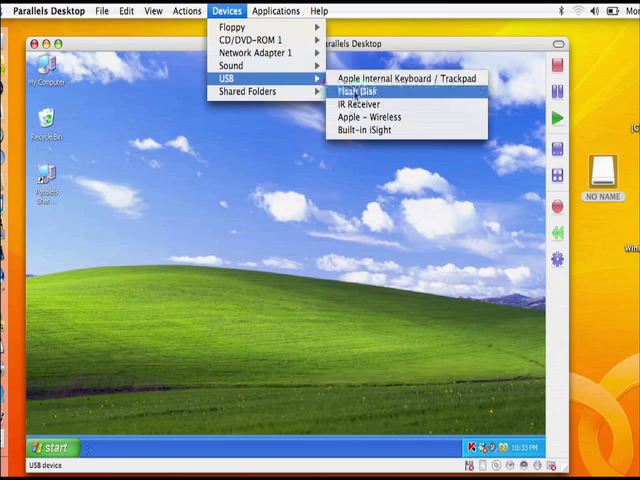
{"action": "left_click", "coordinate": [356, 91]}
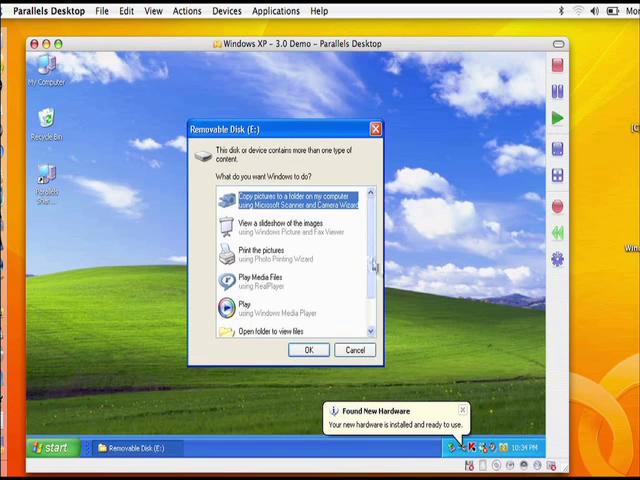
{"action": "scroll", "coordinate": [374, 264], "scroll_direction": "down", "scroll_amount": 2}
{"action": "left_click", "coordinate": [286, 296]}
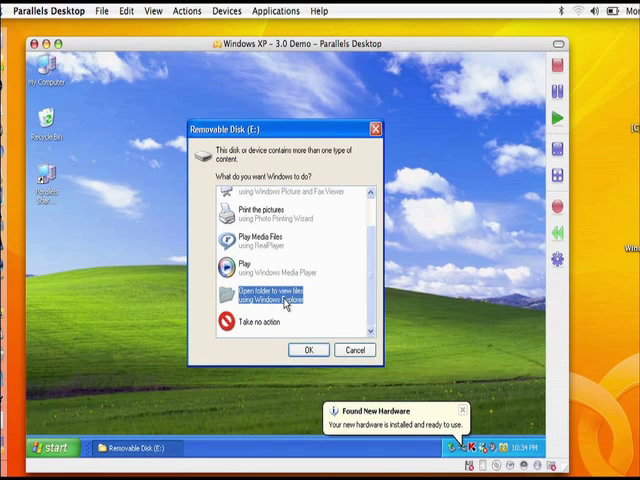
{"action": "left_click", "coordinate": [308, 350]}
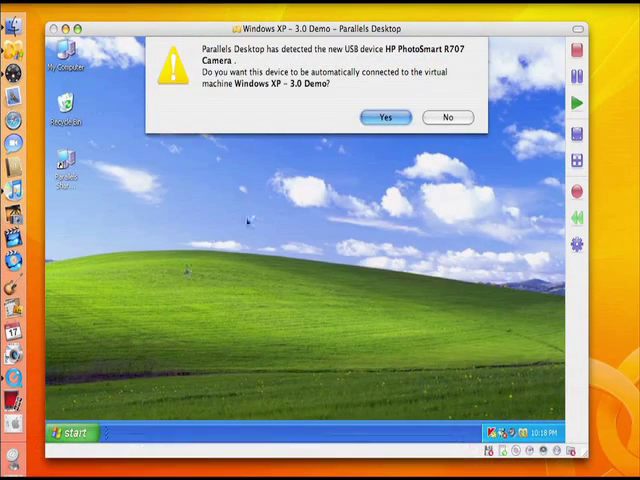
- Connect the HP PhotoSmart R707 camera to Windows XP and choose the Scanner and Camera Wizard for it
{"action": "left_click", "coordinate": [388, 121]}
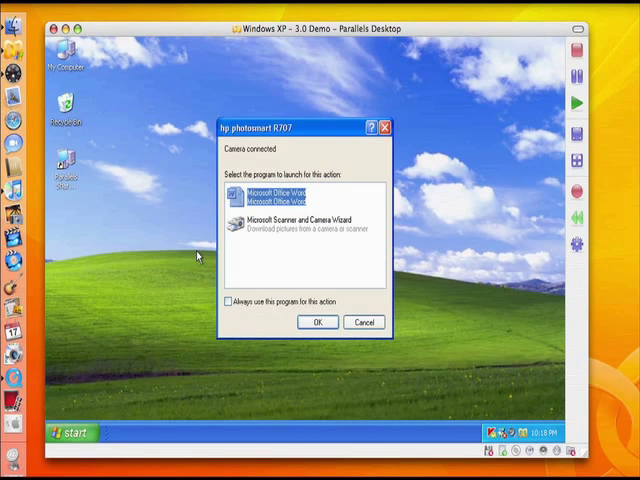
{"action": "left_click", "coordinate": [318, 226]}
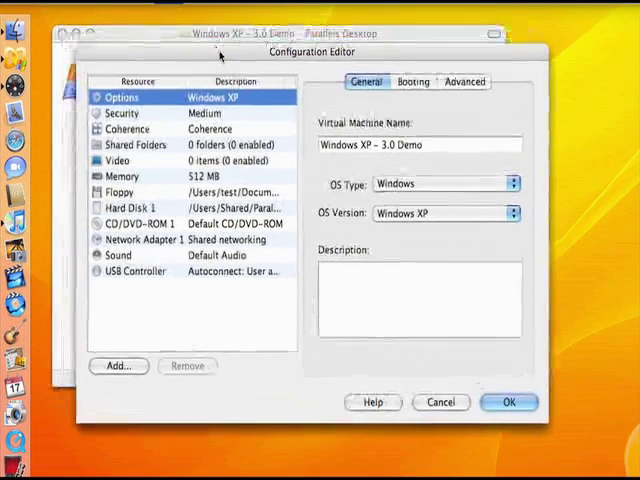
- Show the USB Controller's Connection Options choices in the Configuration Editor
{"action": "left_click", "coordinate": [129, 281]}
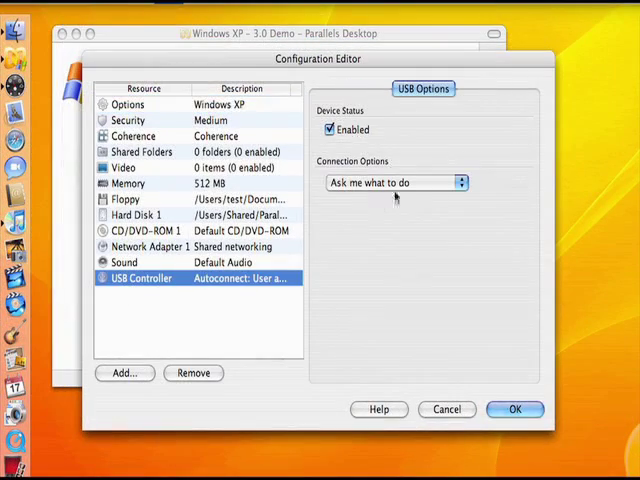
{"action": "left_click", "coordinate": [461, 182]}
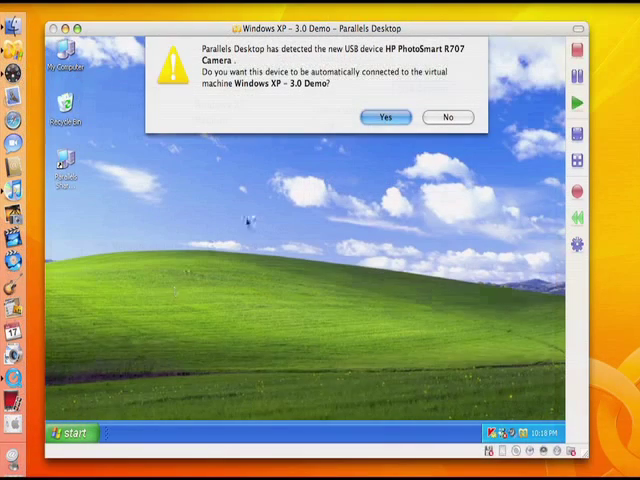
- Answer the camera connection prompt and launch iPhoto from the Dock to import from the camera
{"action": "left_click", "coordinate": [386, 117]}
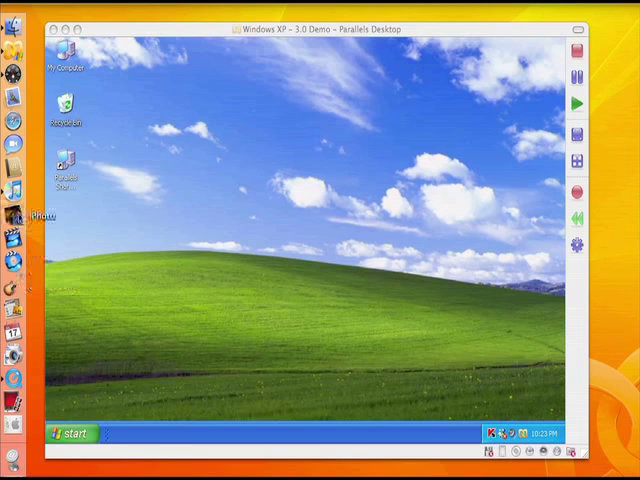
{"action": "left_click", "coordinate": [18, 215]}
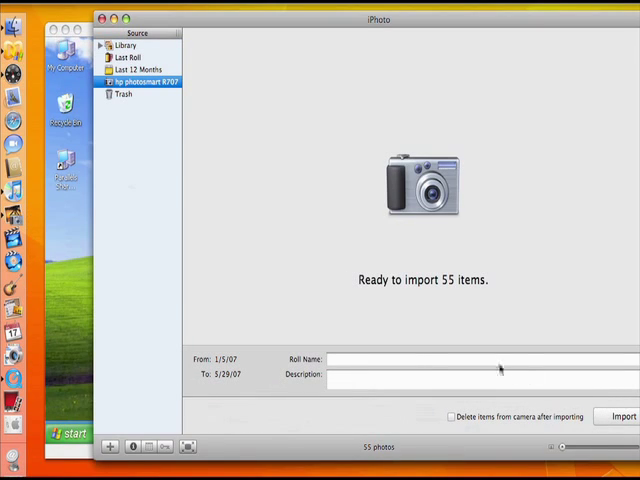
- Name the roll 'Paris Spring 2007' and start importing the camera's 55 photos
{"action": "left_click", "coordinate": [485, 360]}
{"action": "type", "text": "Ha"}
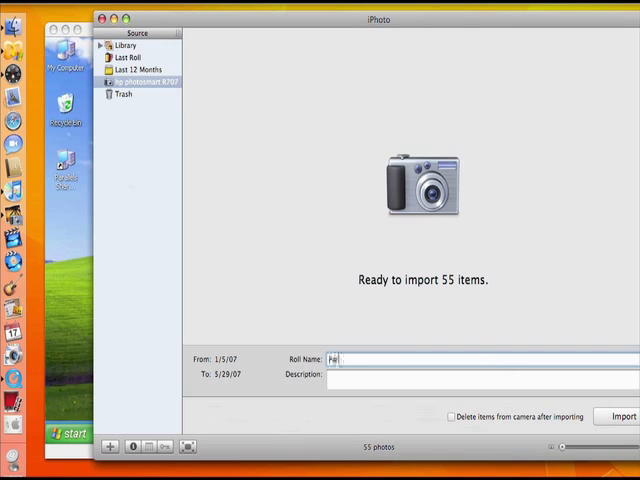
{"action": "type", "text": "sSpring 2007"}
{"action": "left_click", "coordinate": [494, 374]}
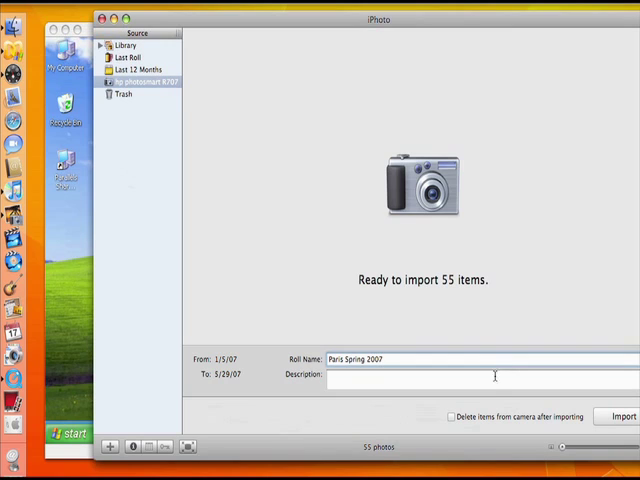
{"action": "left_click", "coordinate": [620, 416]}
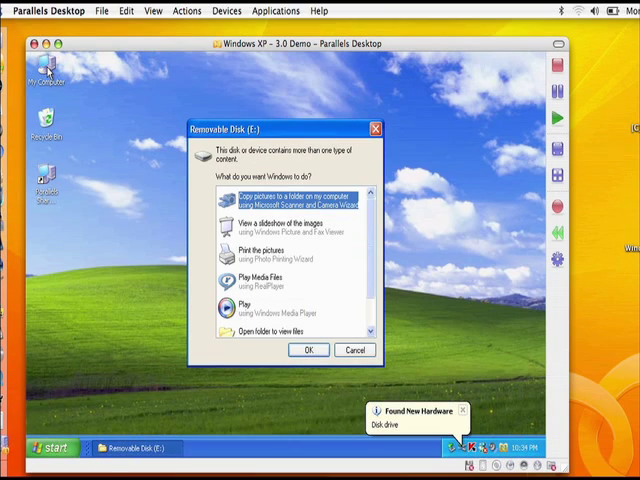
{"action": "scroll", "coordinate": [373, 285], "scroll_direction": "down", "scroll_amount": 1}
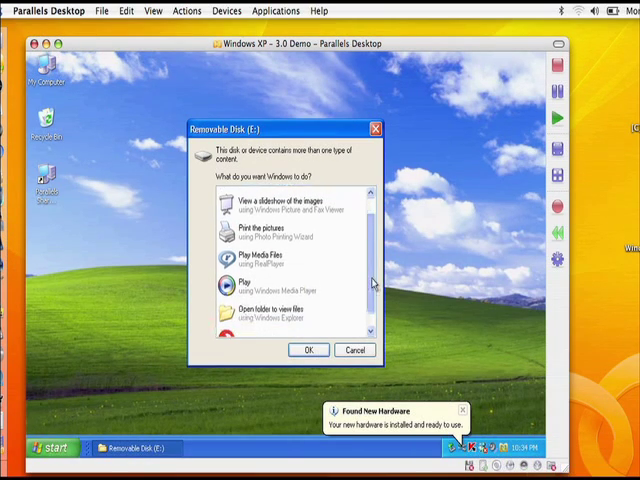
{"action": "scroll", "coordinate": [373, 285], "scroll_direction": "down", "scroll_amount": 1}
- Open Removable Disk (E:) in Windows Explorer from the AutoPlay choices
{"action": "left_click", "coordinate": [270, 295]}
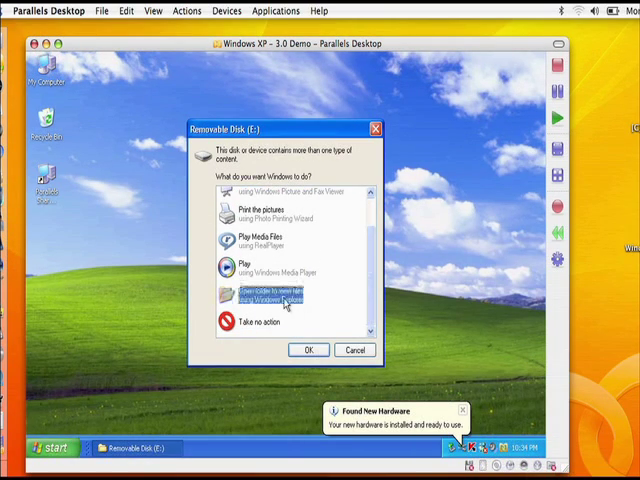
{"action": "left_click", "coordinate": [307, 350]}
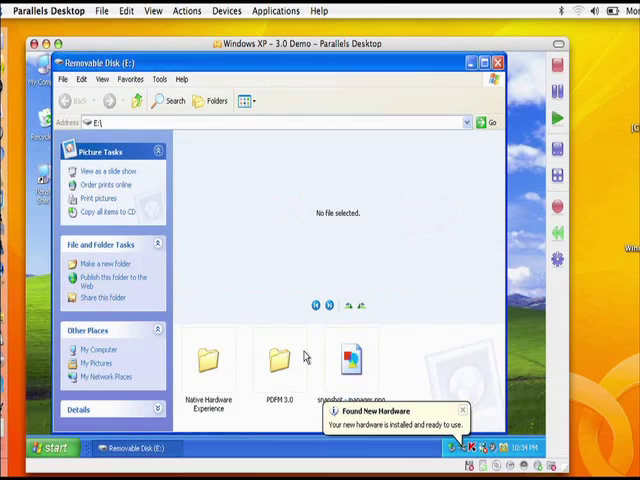